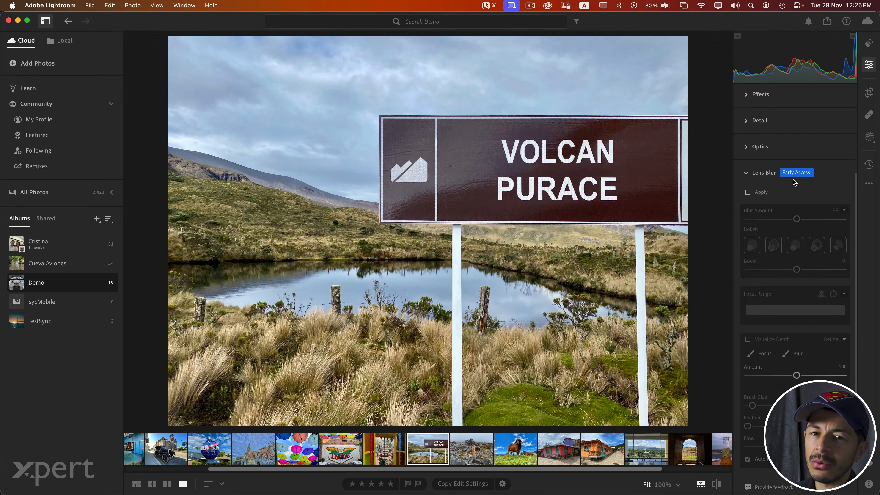
- Apply Lens Blur to the Volcan Purace photo and inspect the sign's lower edge around the front post
click(748, 192)
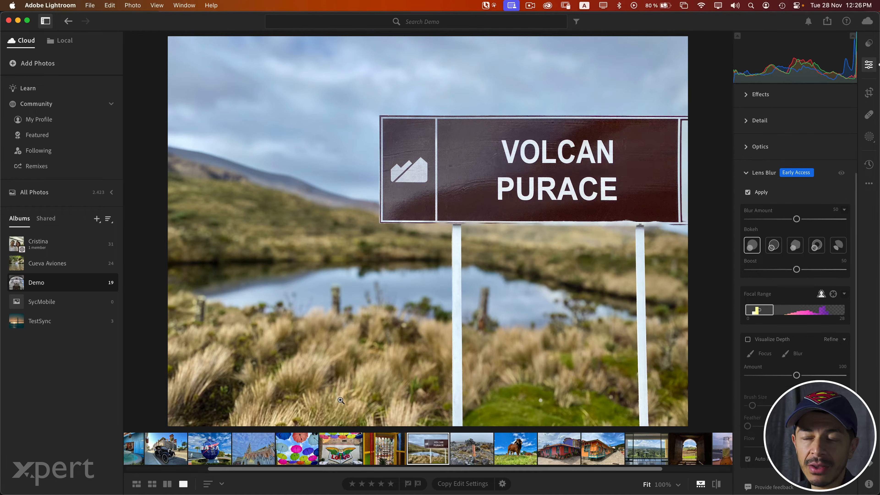
click(464, 233)
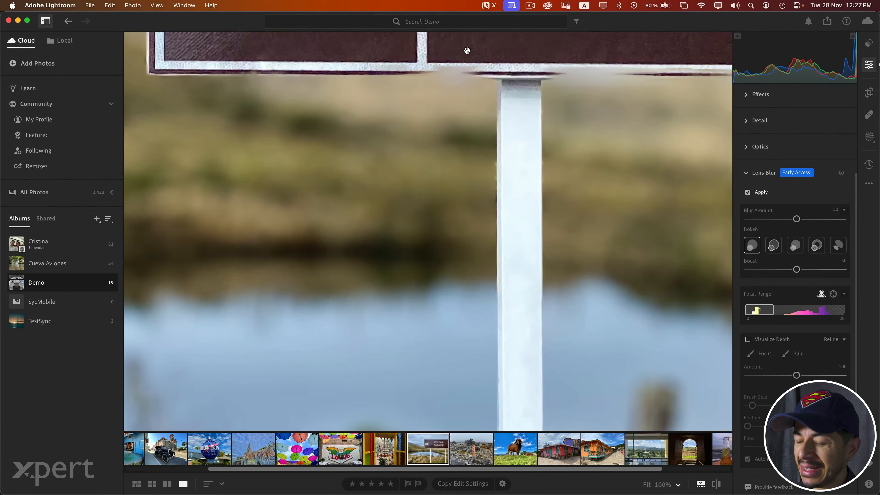
scroll(464, 49, down, 3)
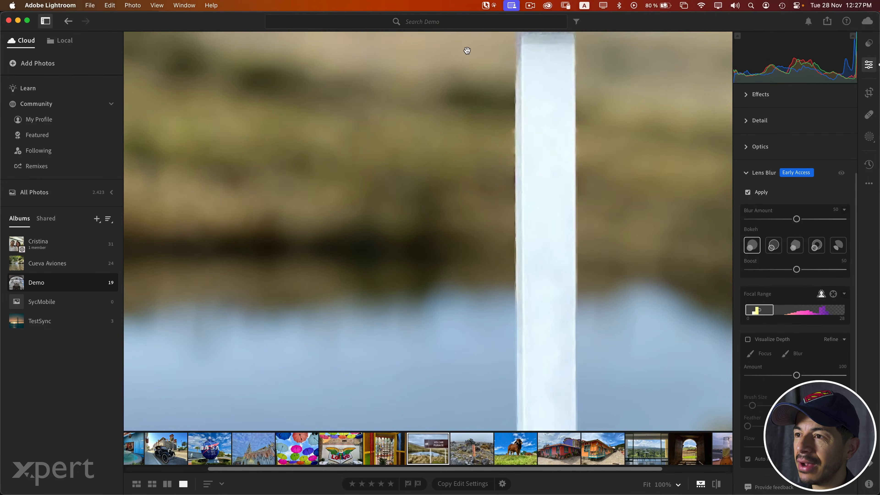
drag(467, 51, 434, 206)
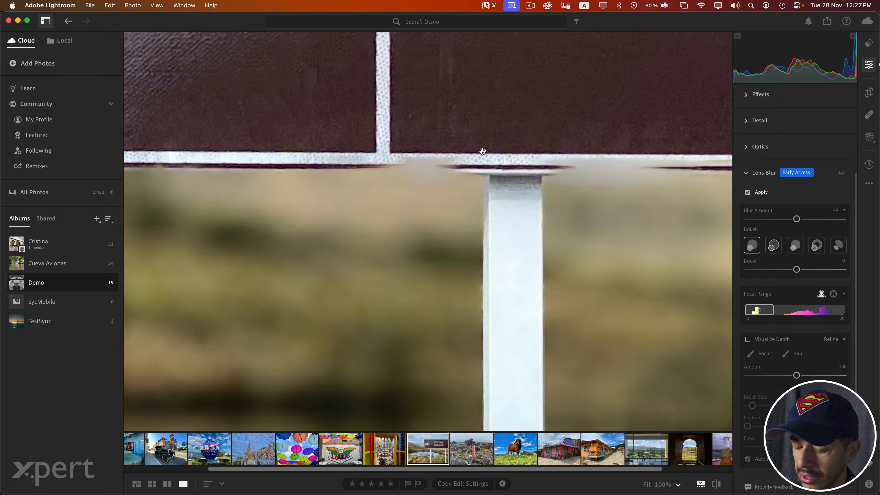
scroll(479, 149, down, 5)
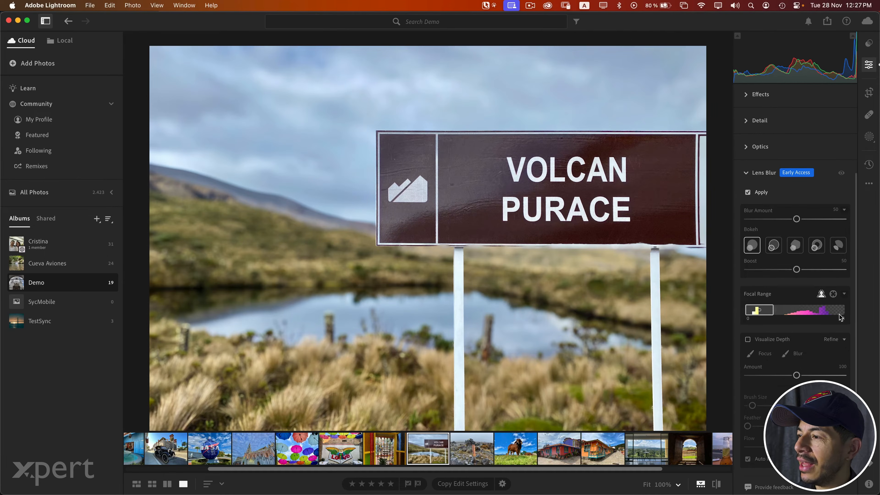
- Turn on Visualize Depth and examine the depth map where the sign's lower edge meets the post
key(alt)
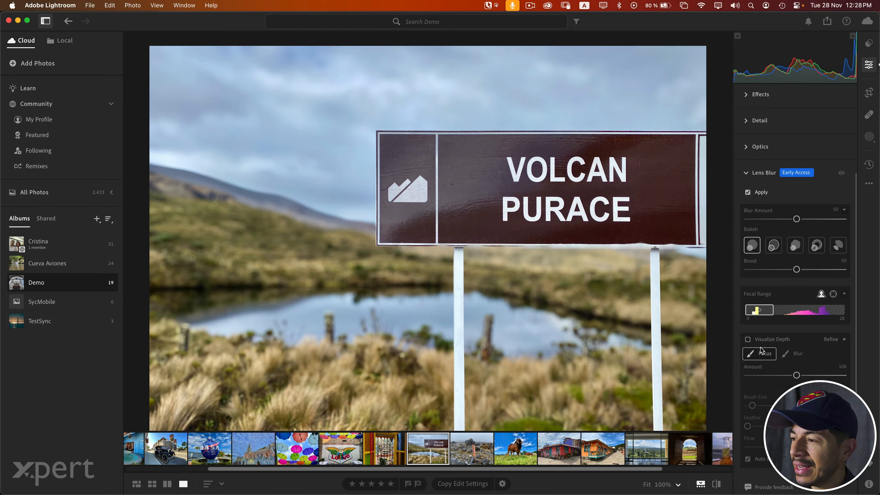
key(alt)
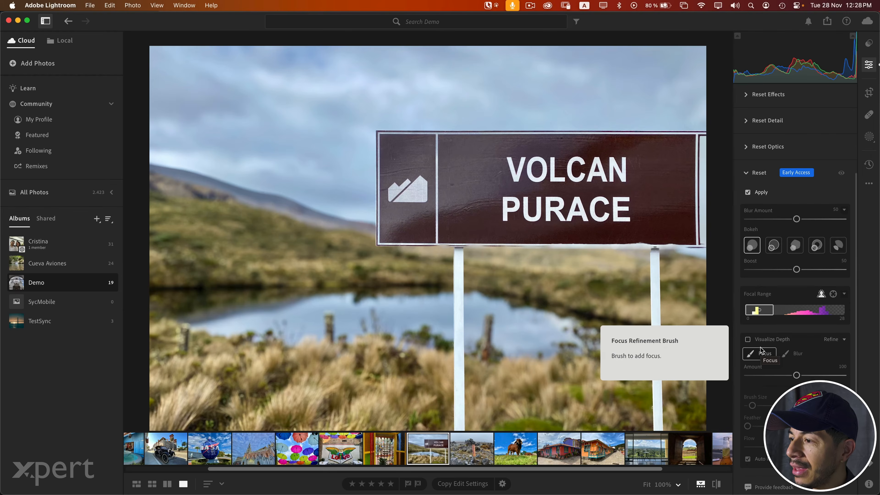
click(697, 307)
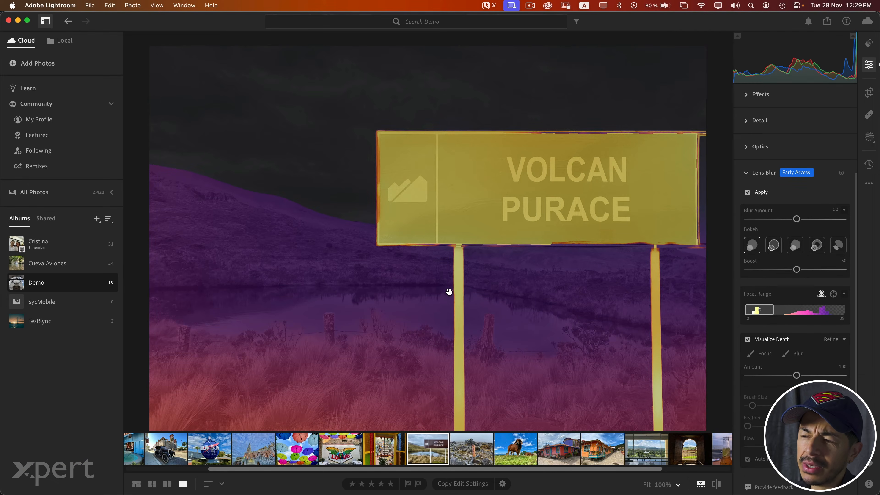
key(super+=)
key(super+=)
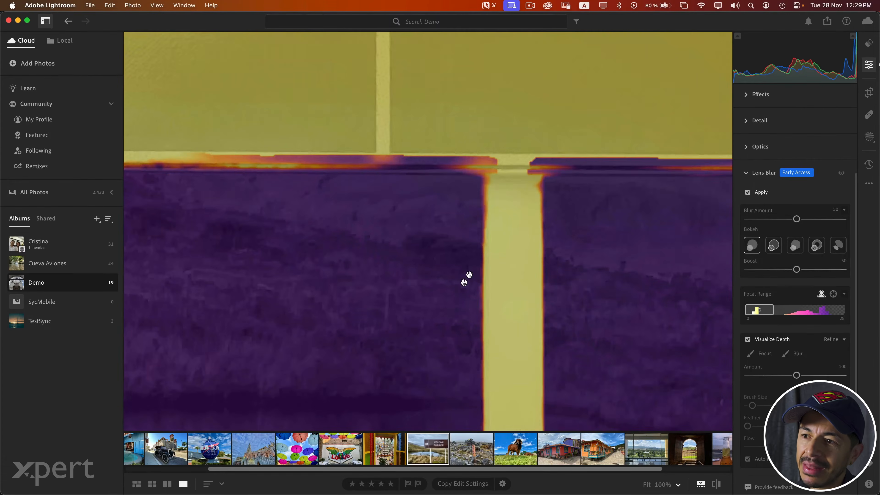
key(space)
key(space)
drag(412, 164, 451, 230)
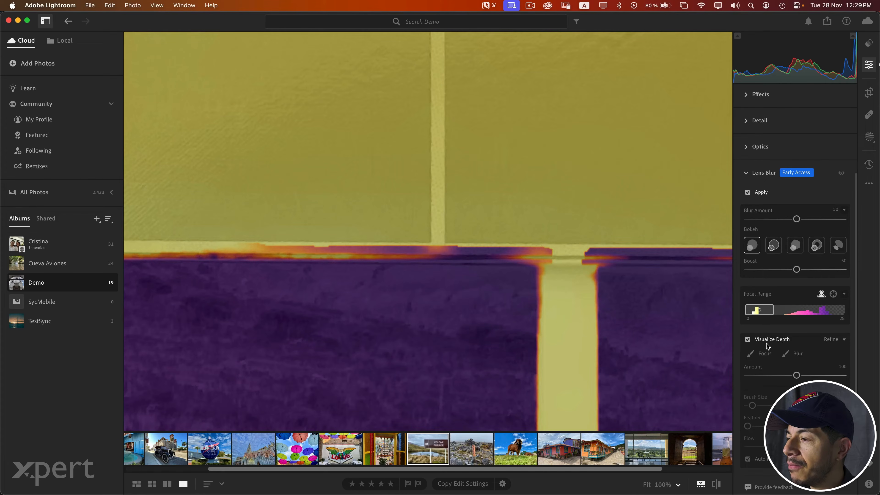
- Paint focus along the sign's lower border on both sides of the post with the Focus refinement brush, enlarging it to 9.9
click(749, 355)
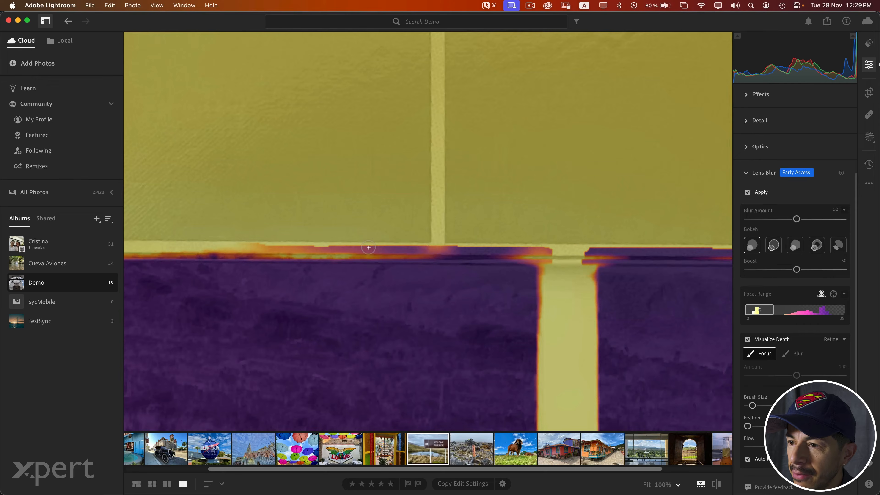
mouse_move(366, 246)
mouse_down()
mouse_move(263, 247)
mouse_move(549, 250)
mouse_move(214, 251)
mouse_move(471, 249)
mouse_up()
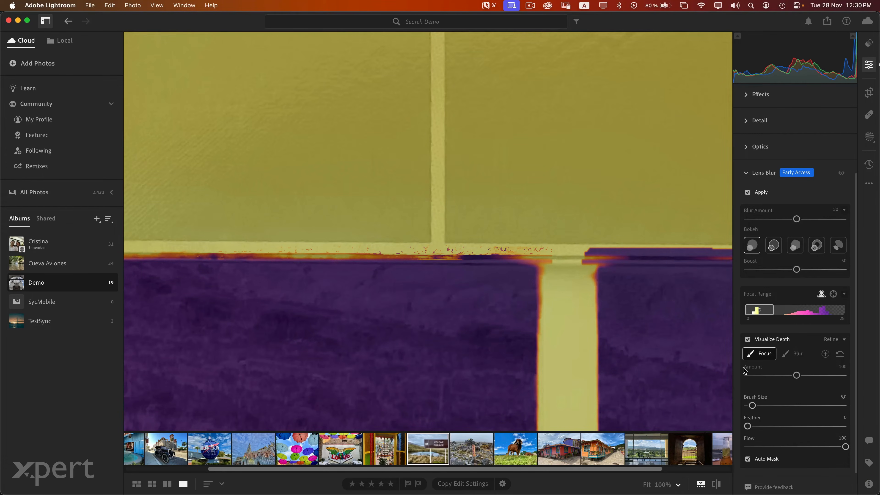
drag(754, 405, 756, 405)
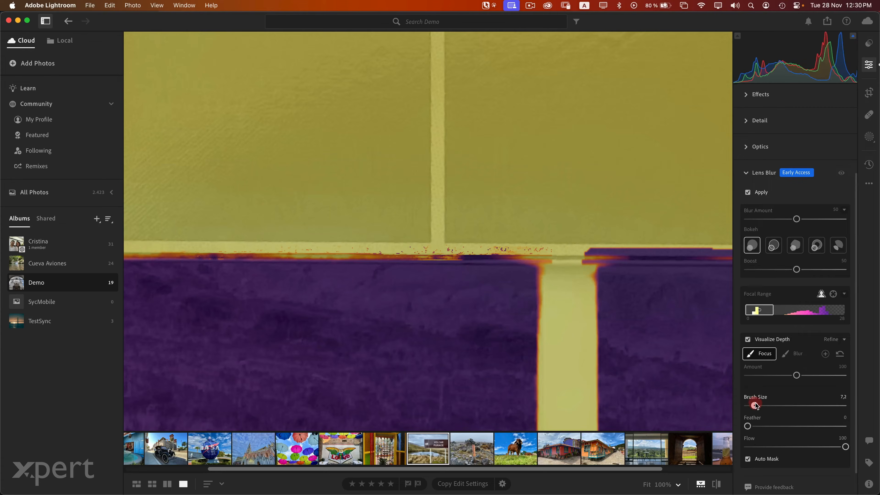
drag(587, 253, 705, 249)
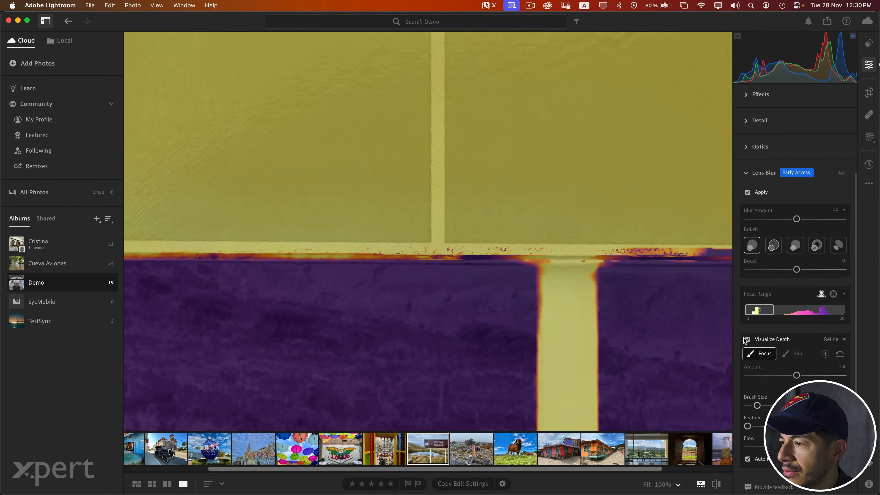
- Turn off Visualize Depth and brush more focus along the sign's lower edge and onto the background just beneath it
mouse_move(748, 343)
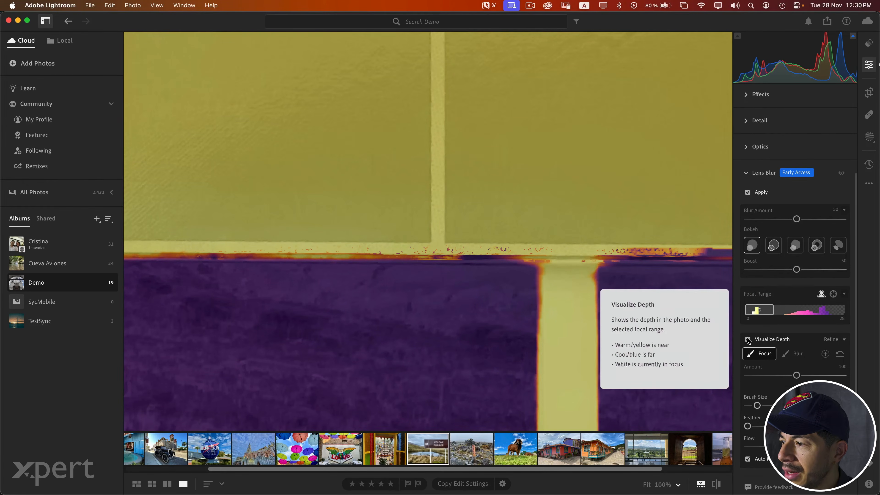
click(749, 340)
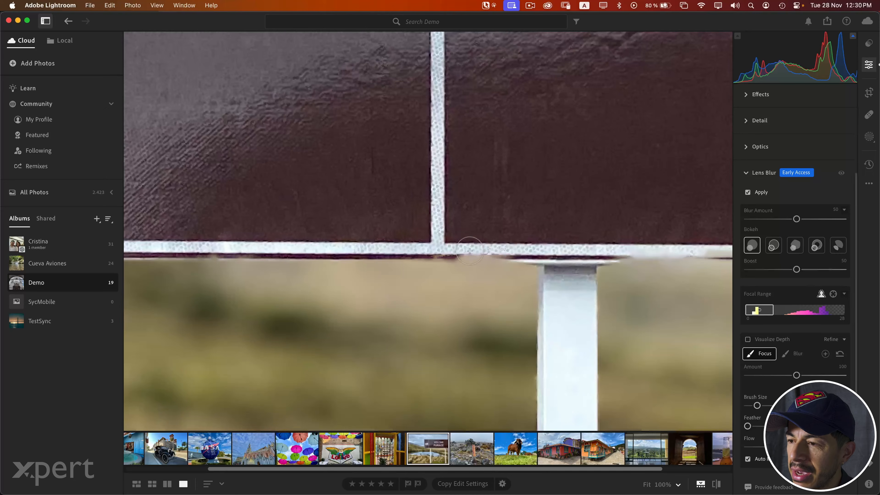
click(457, 253)
mouse_move(458, 252)
mouse_down()
mouse_move(563, 247)
mouse_move(699, 256)
mouse_move(601, 253)
mouse_move(634, 237)
mouse_move(624, 234)
mouse_move(427, 236)
mouse_move(278, 246)
mouse_move(301, 252)
mouse_move(288, 268)
mouse_move(360, 255)
mouse_move(487, 263)
mouse_move(231, 270)
mouse_move(504, 259)
mouse_move(269, 263)
mouse_move(344, 275)
mouse_move(347, 264)
mouse_move(354, 321)
mouse_move(351, 283)
mouse_move(348, 315)
mouse_move(362, 329)
mouse_up()
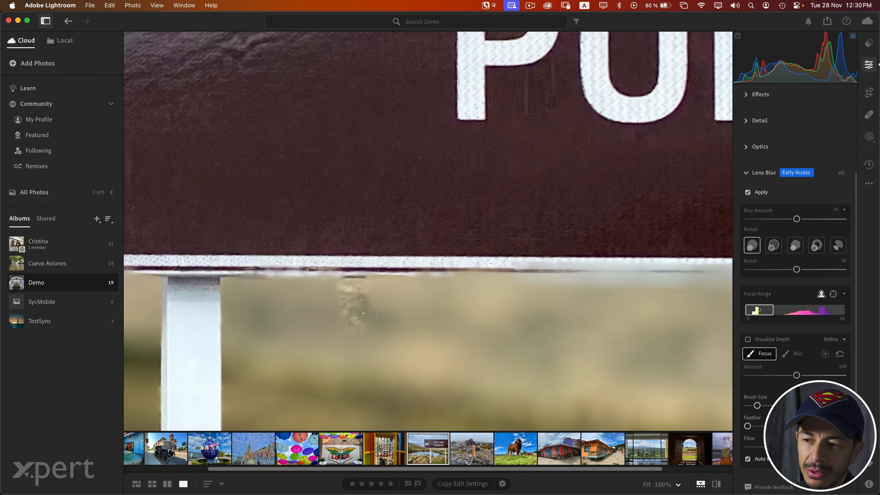
- Blur the sharpened background patch below the sign's lower edge with the Blur refinement brush
click(796, 361)
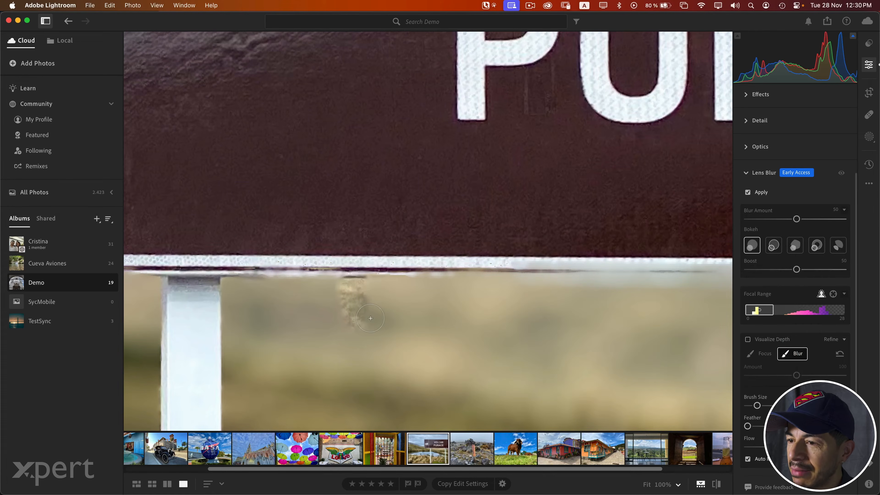
mouse_move(354, 316)
mouse_down()
mouse_move(377, 306)
mouse_move(339, 304)
mouse_move(358, 290)
mouse_move(337, 296)
mouse_move(384, 311)
mouse_move(368, 333)
mouse_up()
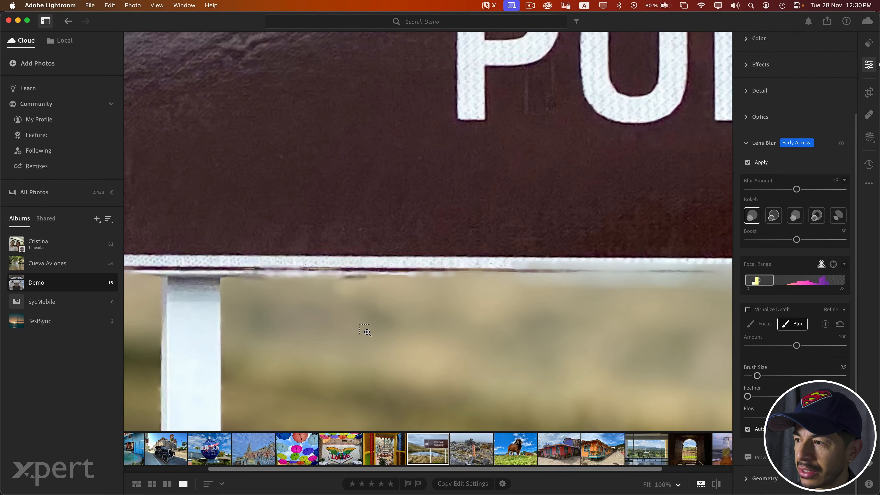
- Try Focal Ranges of 0–67 and 0–22 on the whole sign photo, ending with the background in focus at 56–92
key(super+0)
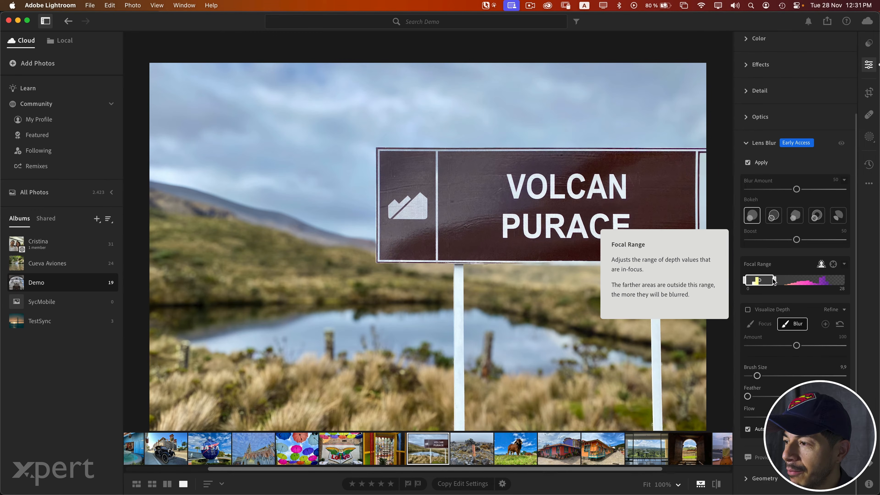
drag(774, 280, 813, 281)
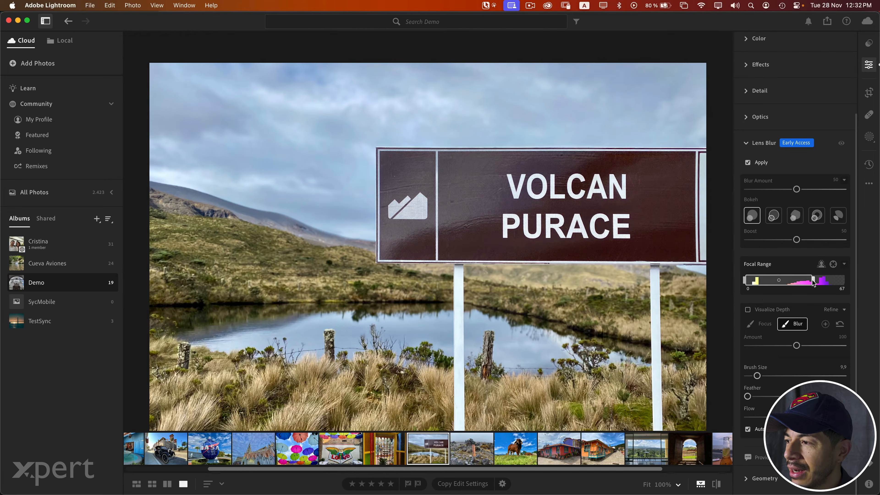
drag(813, 281, 769, 279)
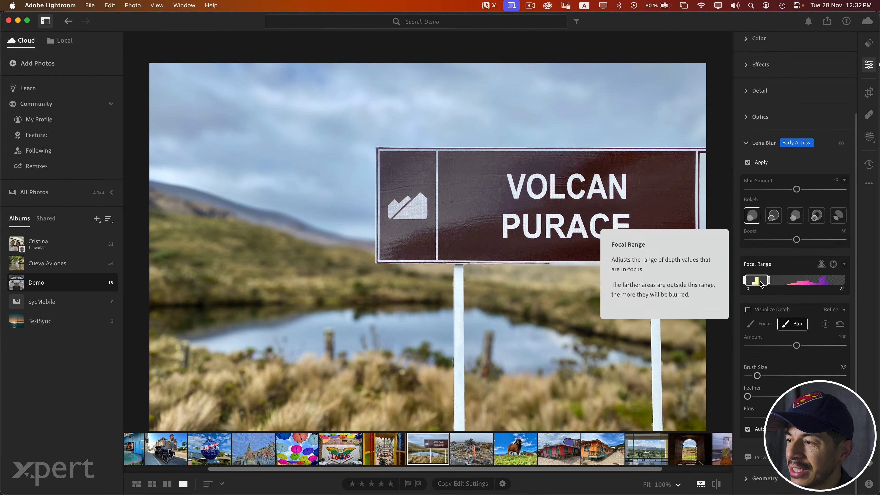
drag(761, 284, 826, 287)
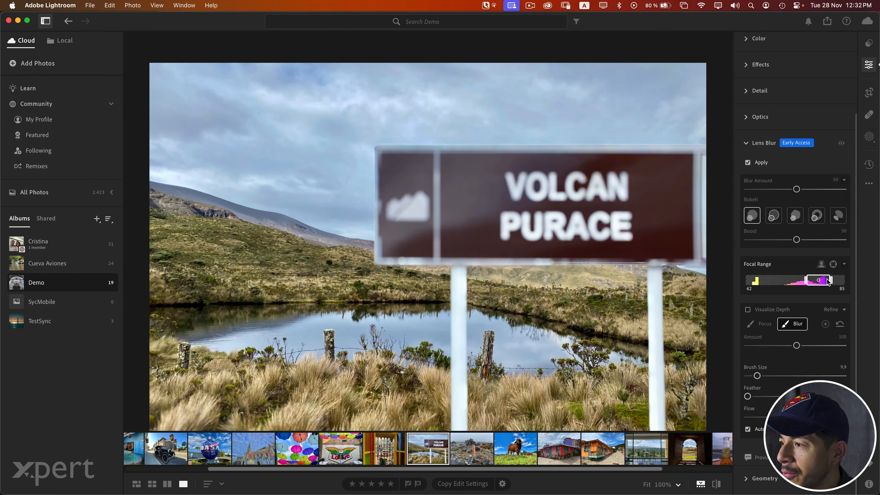
drag(831, 282, 802, 280)
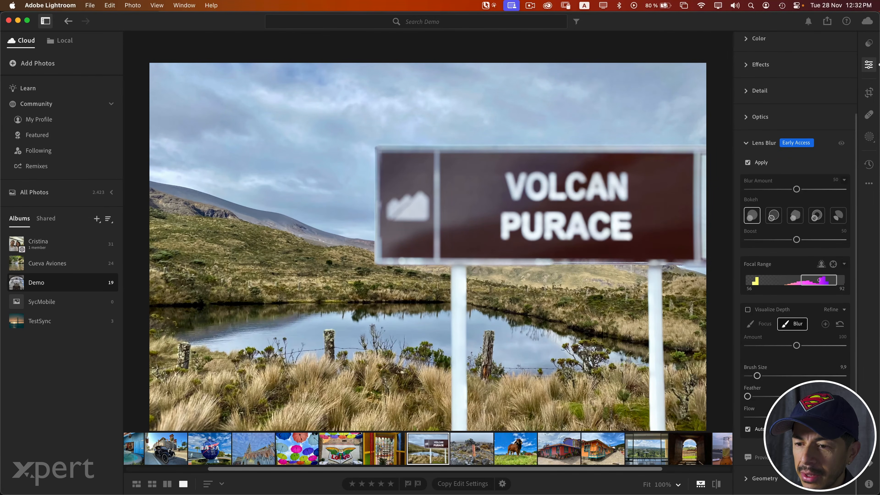
- Apply Lens Blur to the vintage car photo and set its Focal Range to 0–57 after trying 43–100
click(174, 442)
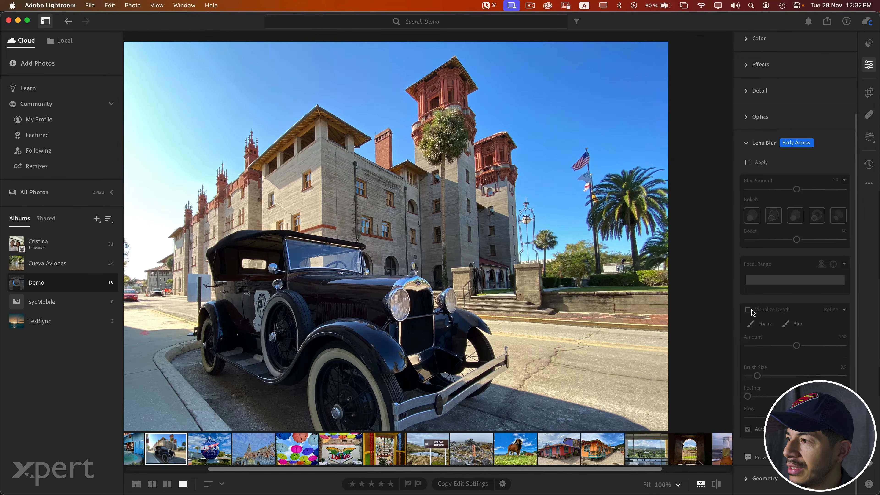
click(748, 163)
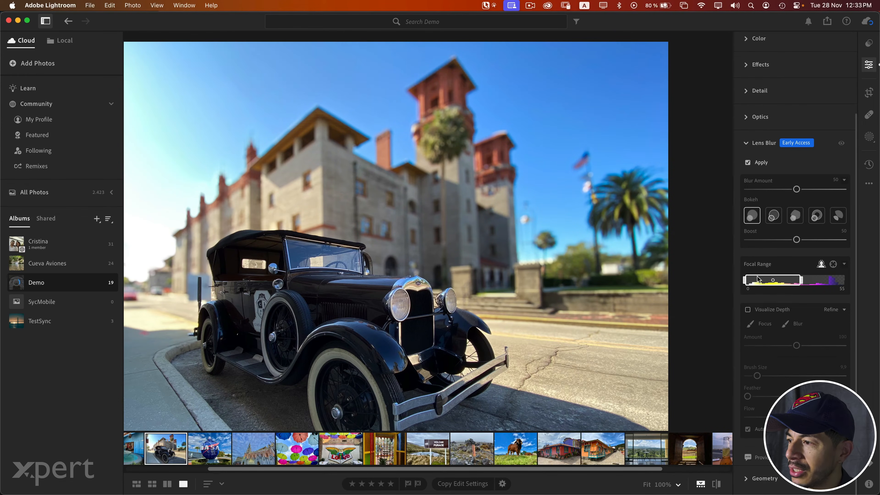
drag(757, 280, 812, 284)
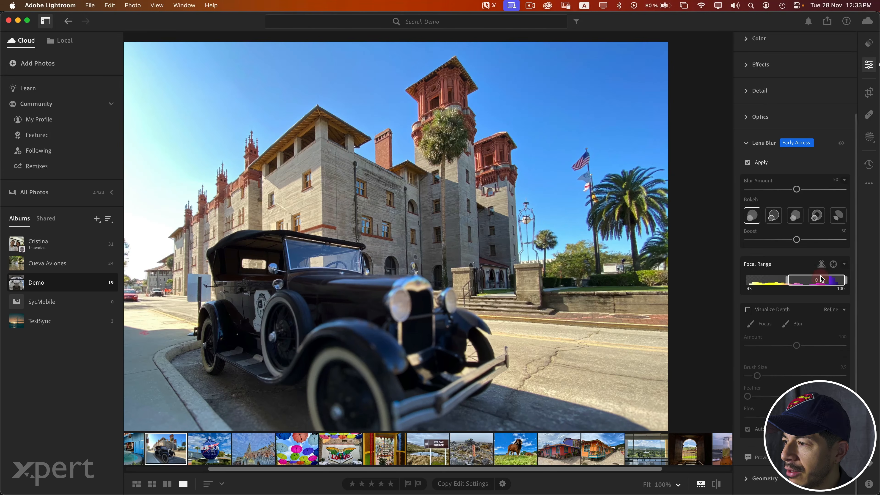
drag(816, 280, 773, 281)
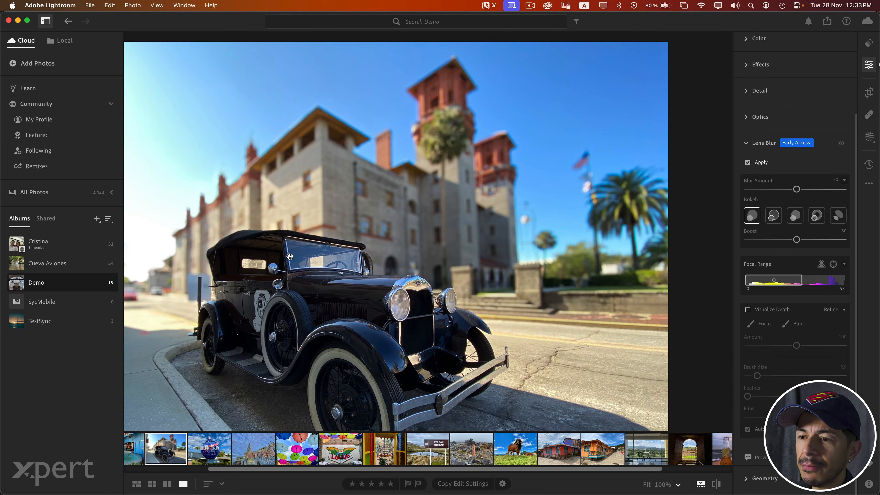
- Paint over the view through the car's rear window with the Blur refinement brush and reduce its Amount to 1
click(256, 263)
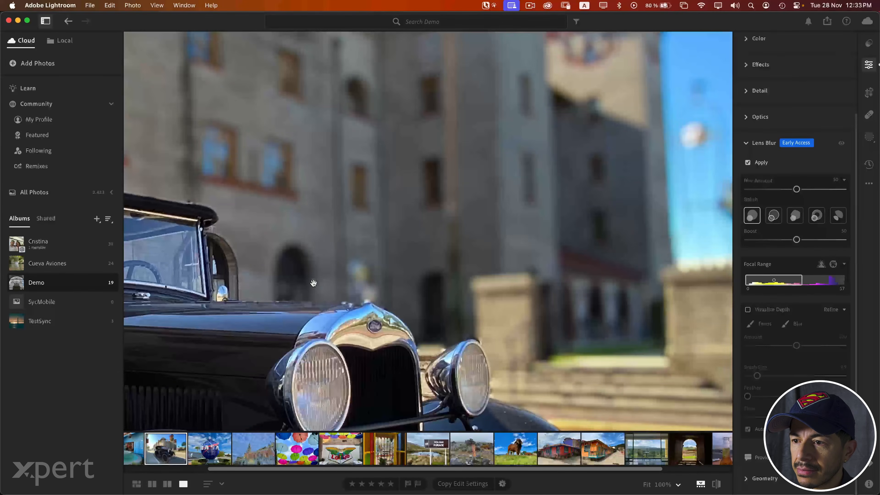
drag(314, 286, 603, 293)
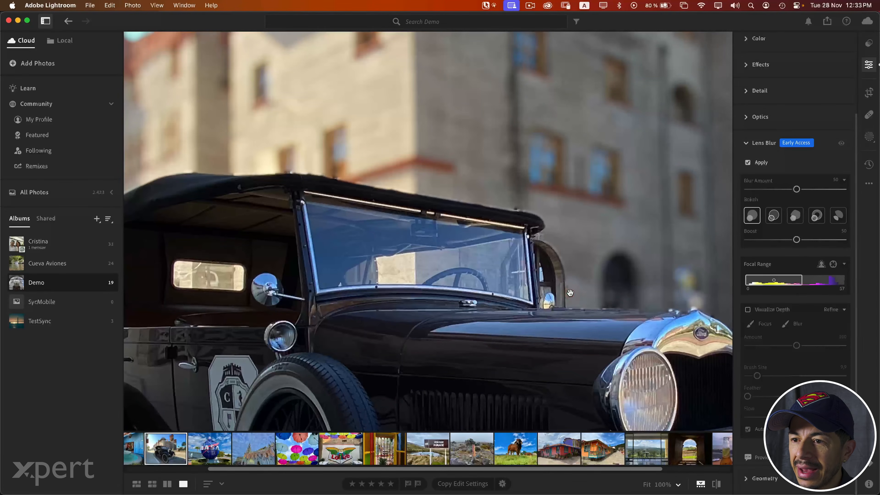
drag(205, 279, 350, 271)
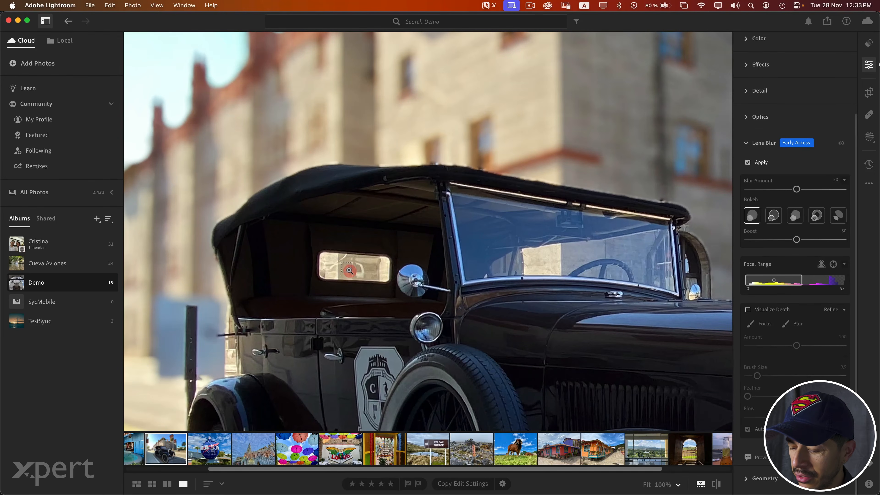
click(349, 271)
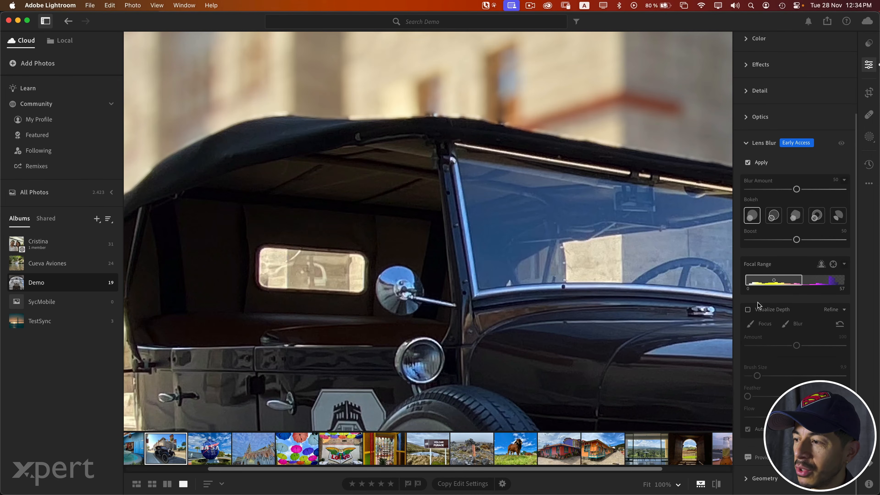
click(801, 325)
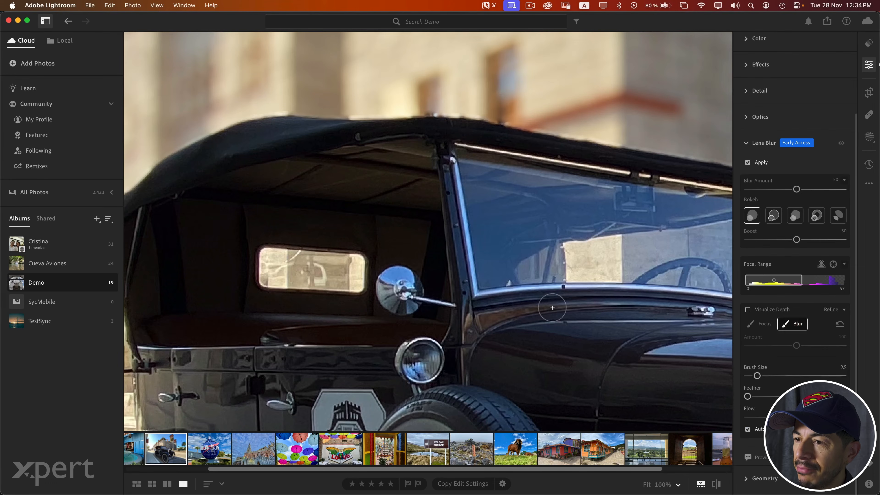
mouse_move(313, 271)
mouse_down()
mouse_move(285, 272)
mouse_move(352, 279)
mouse_move(356, 271)
mouse_move(278, 262)
mouse_move(267, 270)
mouse_move(271, 282)
mouse_move(331, 276)
mouse_move(282, 261)
mouse_up()
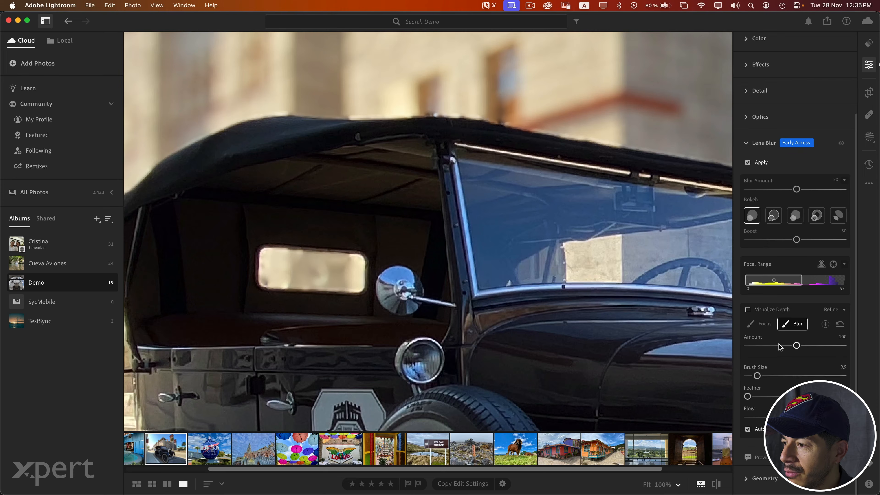
drag(796, 346, 745, 350)
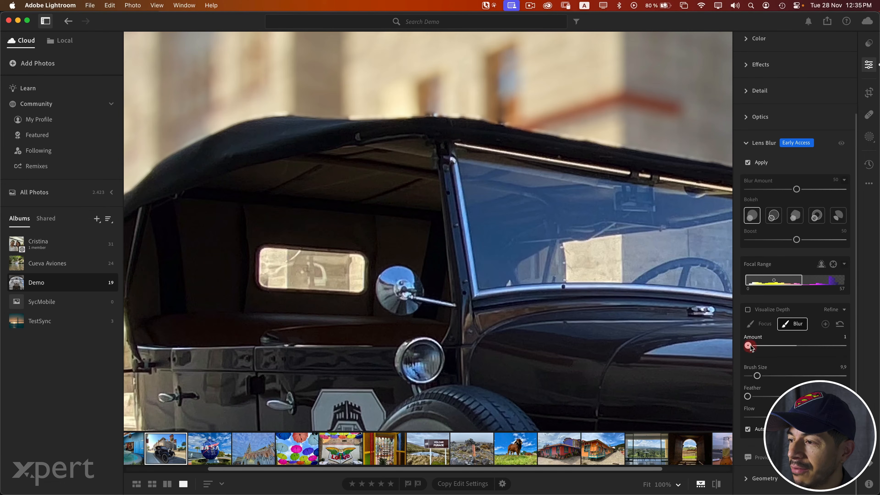
- Set the Amount of the Blur refinement on the car's rear window to 92 after trying 200 and 97
drag(749, 346, 845, 346)
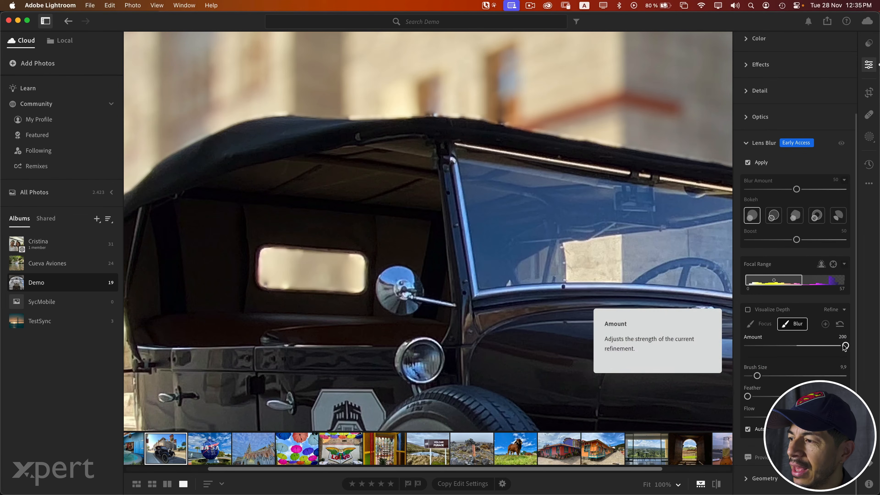
drag(846, 347, 790, 350)
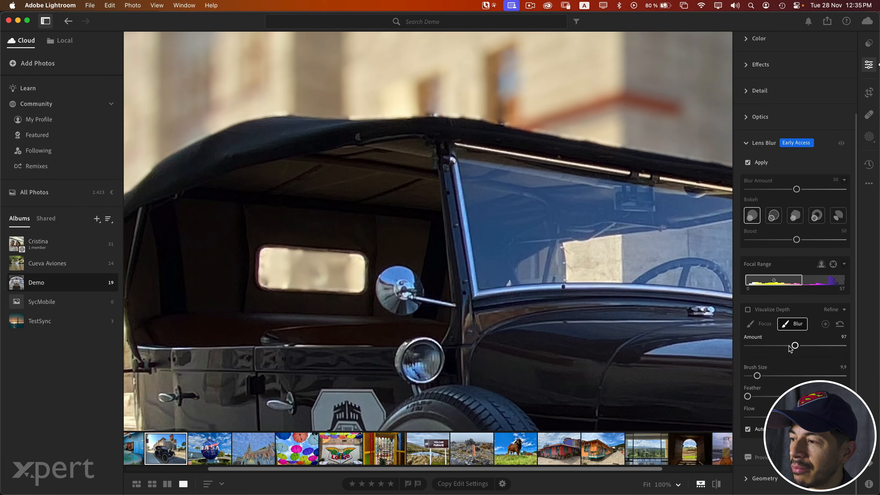
drag(795, 345, 768, 350)
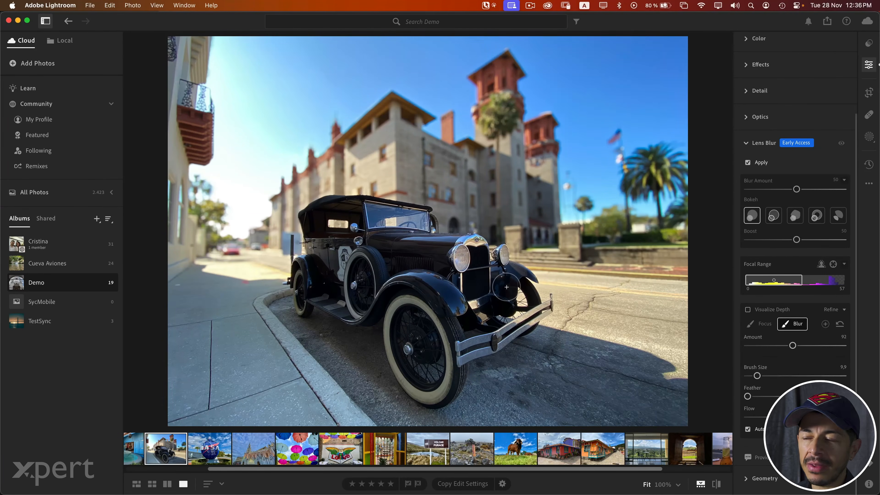
- Switch to Lightroom web in Chrome and open the Lens Blur edit settings for the VOLCAN PURACE sign photo
key(super+Tab)
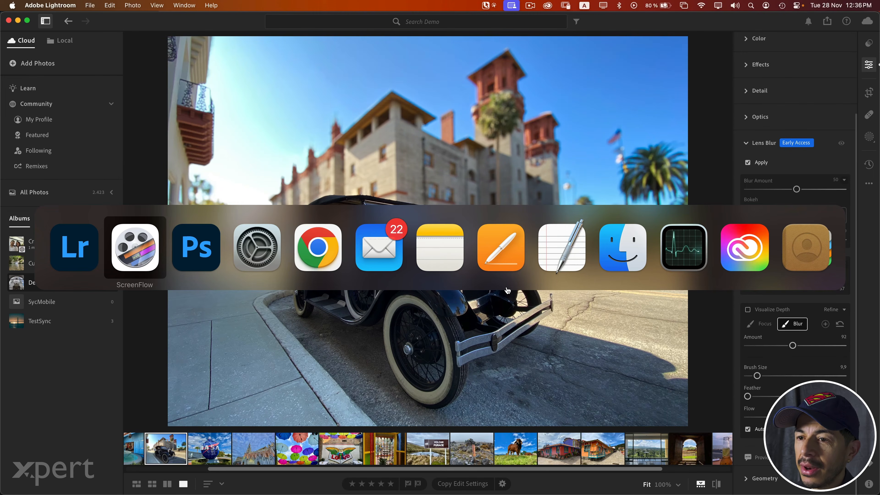
key(super+Tab)
key(super+Tab)
key(super+Tab)
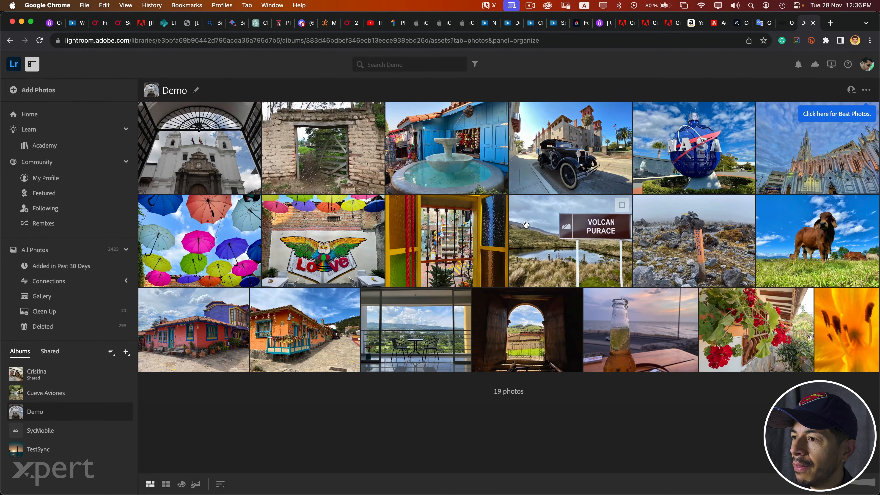
click(571, 223)
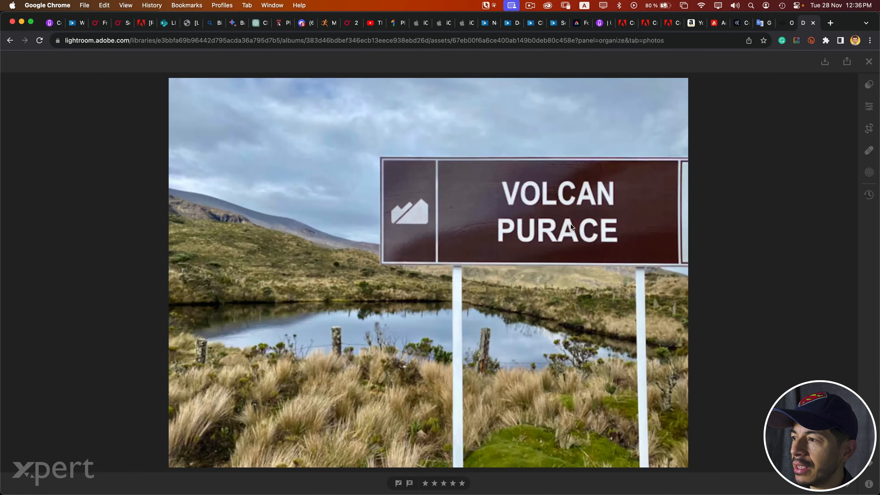
click(869, 107)
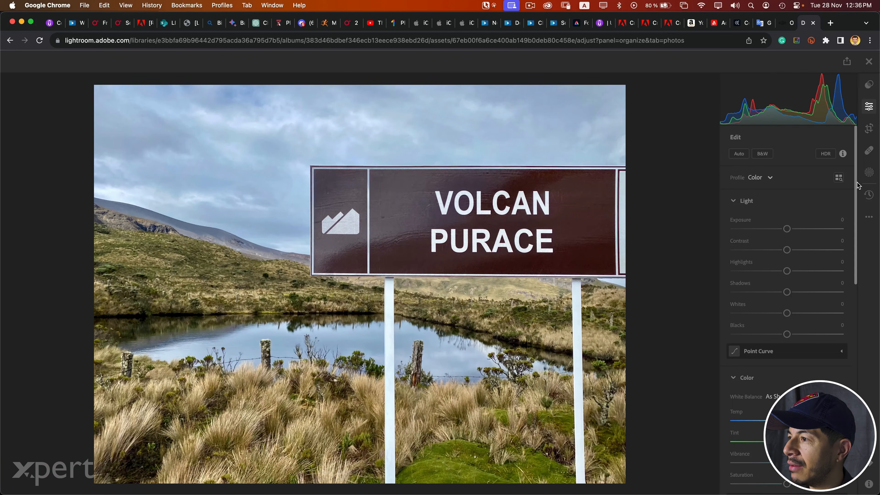
mouse_move(856, 184)
mouse_down()
mouse_move(847, 357)
mouse_move(852, 318)
mouse_move(856, 340)
mouse_move(792, 316)
mouse_up()
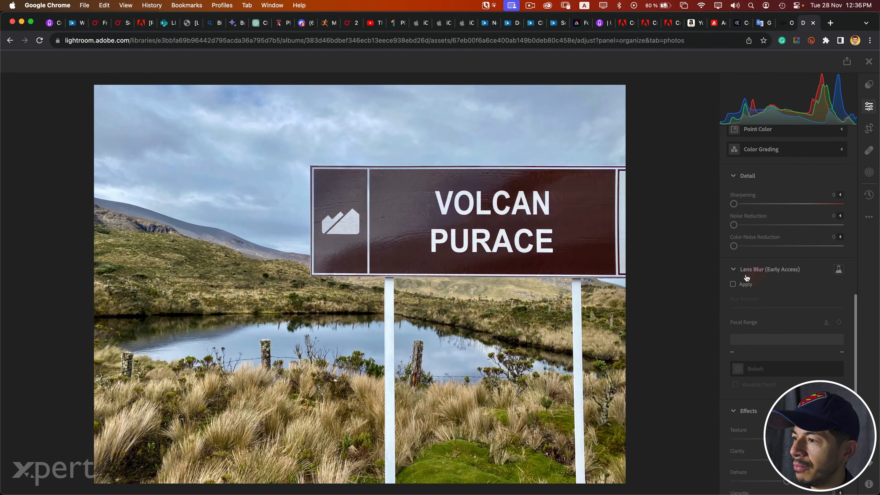
mouse_move(750, 276)
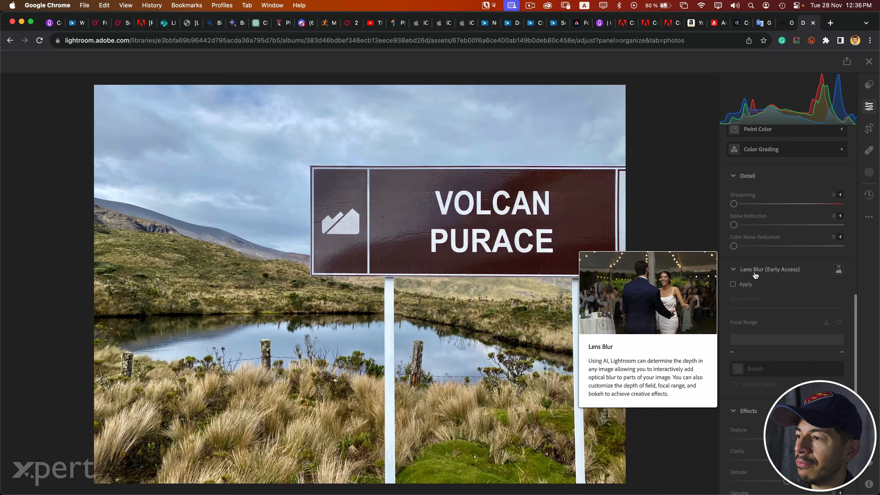
key(super+Tab)
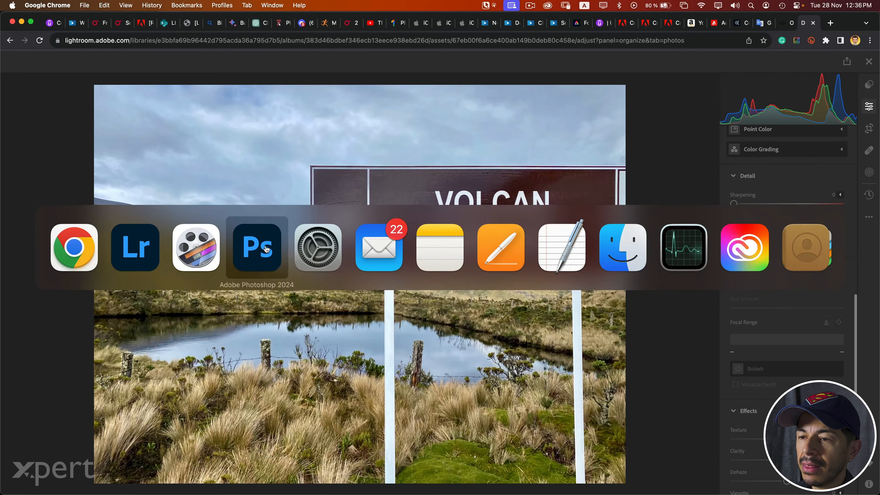
click(256, 247)
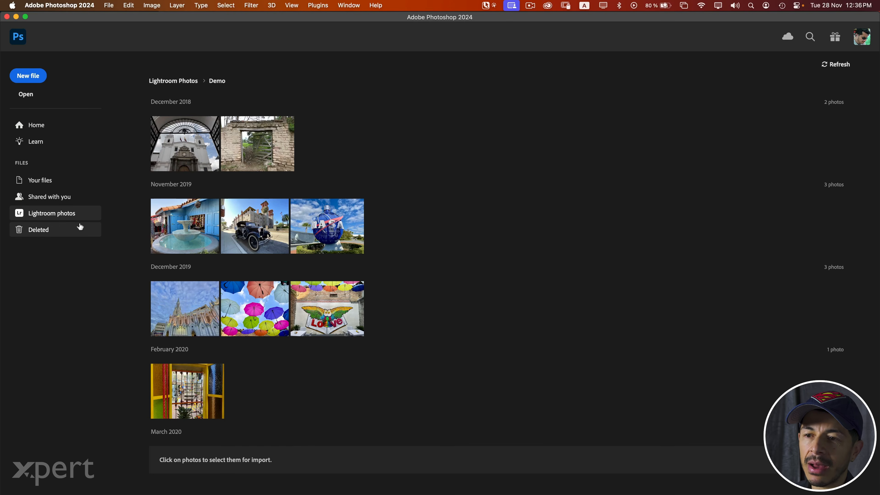
key(super+Tab)
key(super+Tab)
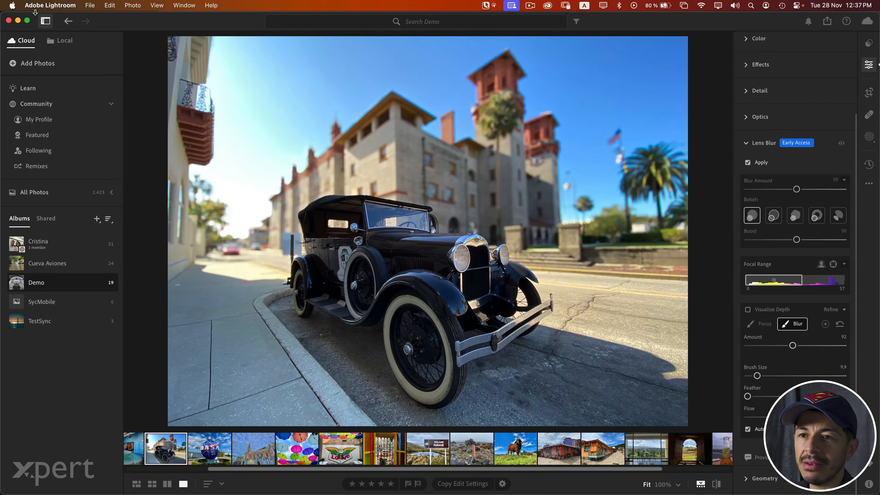
- Switch to Photoshop and import the vintage car photo from the Demo album in Lightroom photos
key(super+Tab)
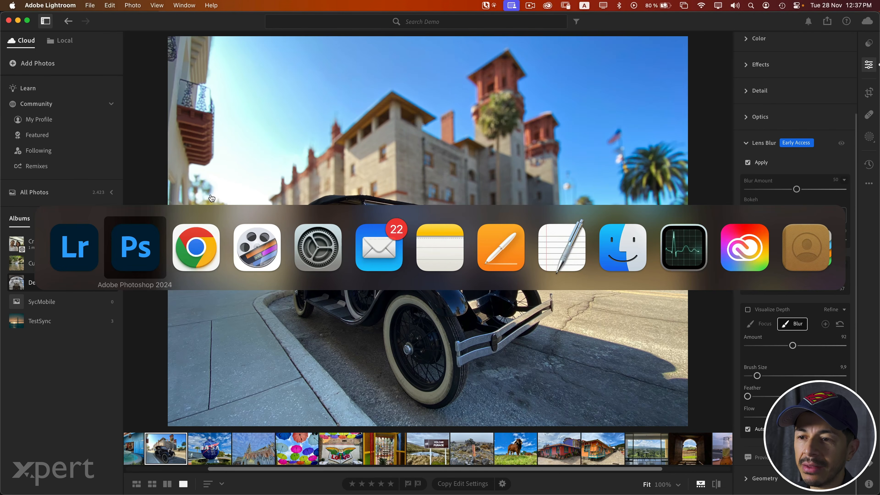
click(149, 251)
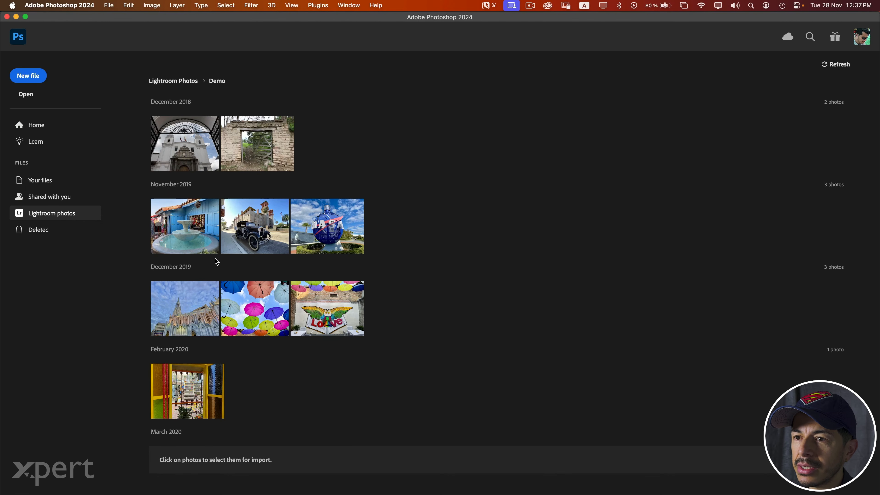
click(268, 223)
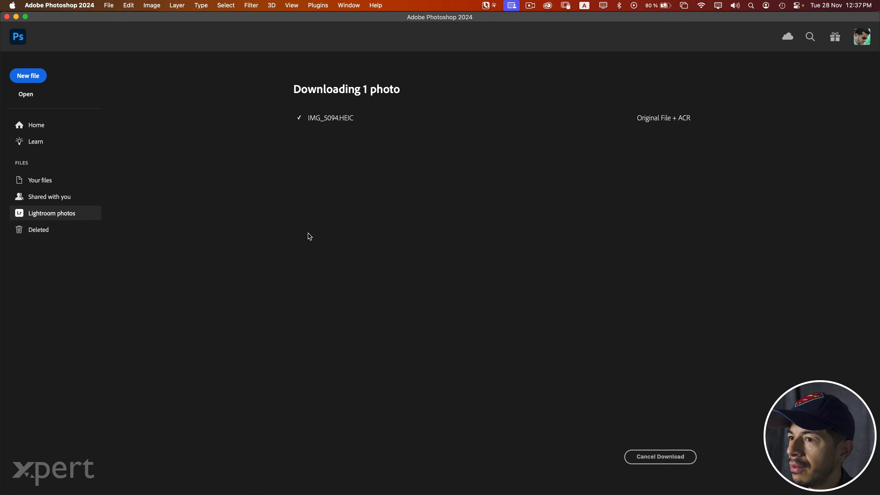